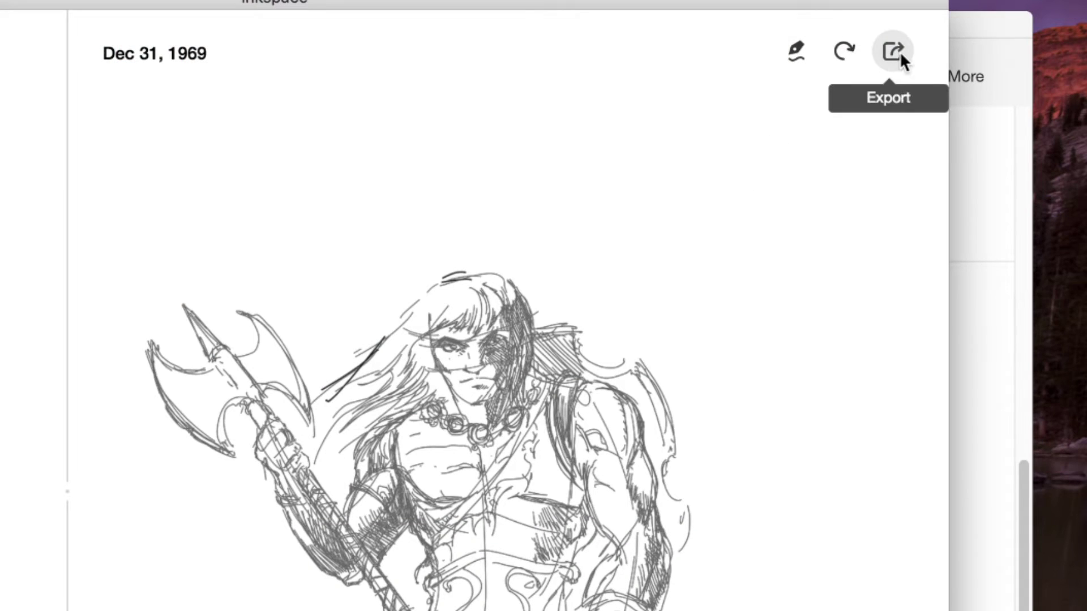
# Step: Export the axe-wielding warrior sketch as a JPG image and reopen a sketch for editing
pyautogui.click(899, 51)
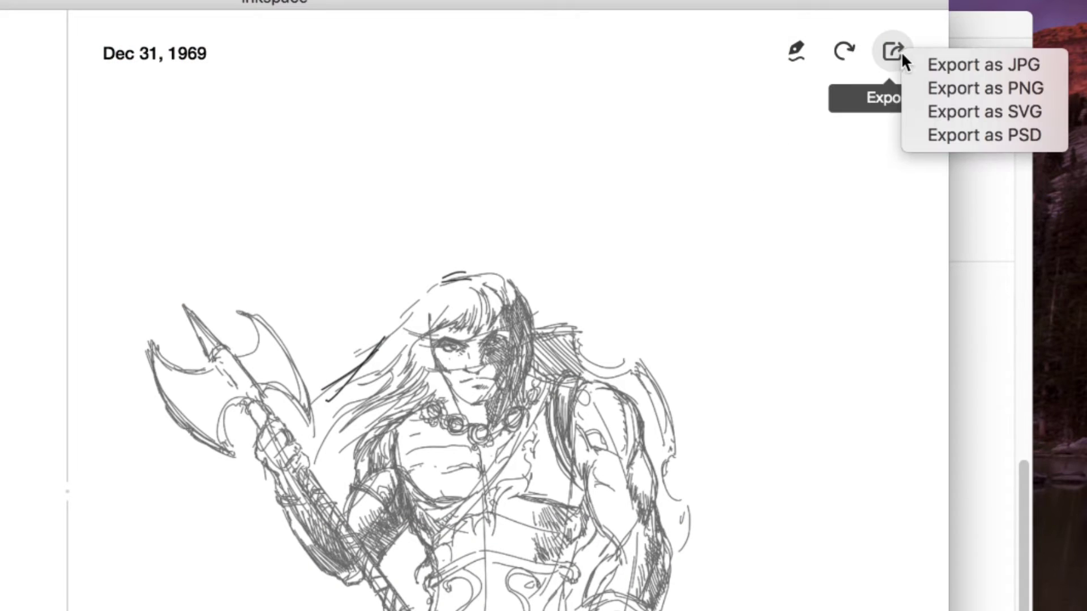
pyautogui.click(983, 65)
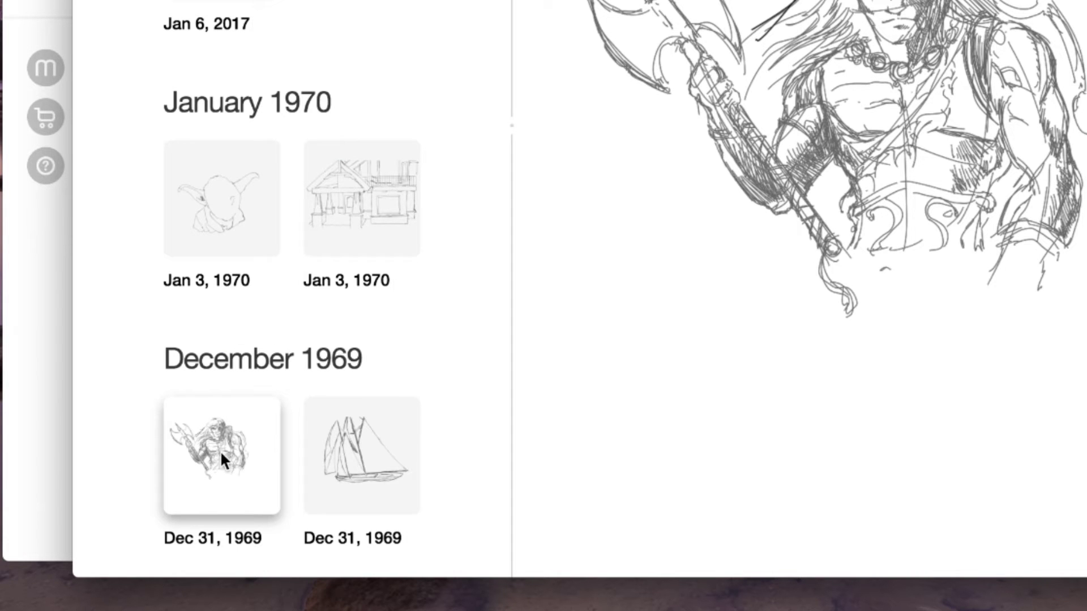
pyautogui.rightClick(220, 451)
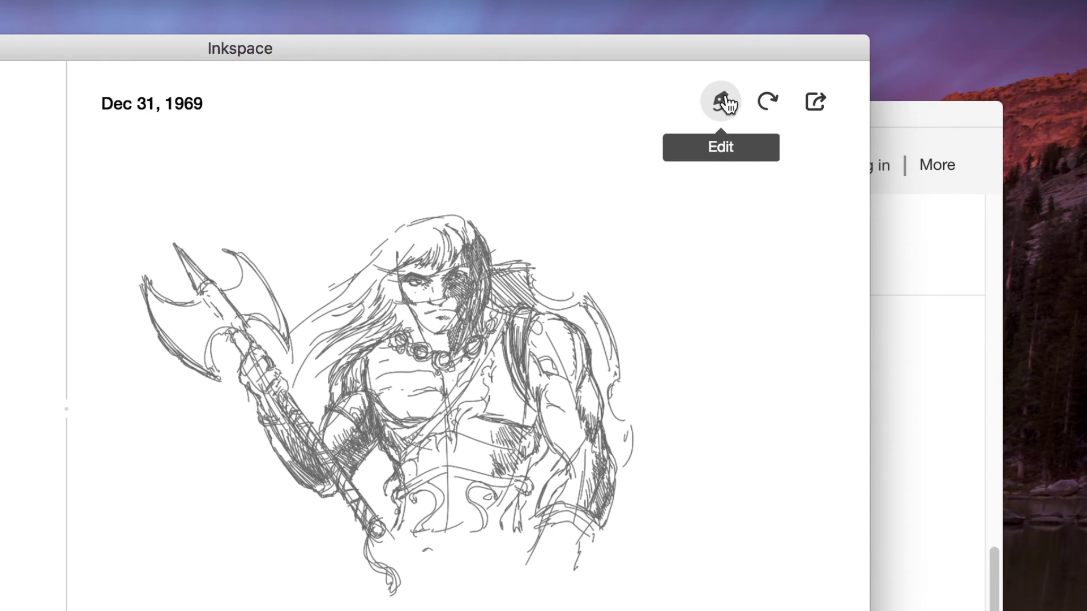
pyautogui.click(722, 103)
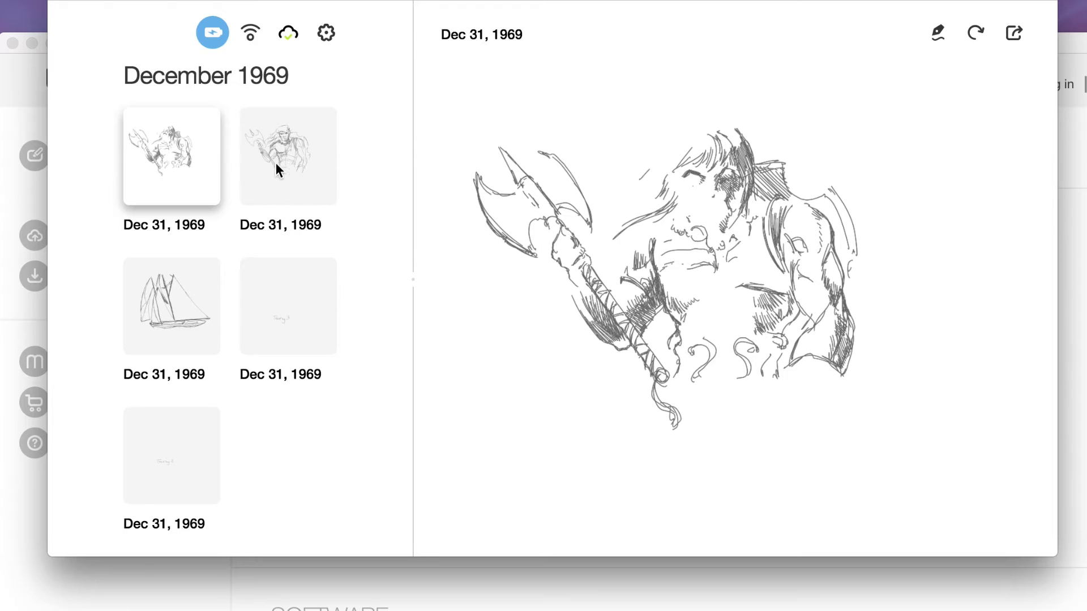
# Step: Add the second warrior sketch to the selection and combine both into one drawing
pyautogui.keyDown('shift'); pyautogui.click(286, 161); pyautogui.keyUp('shift')
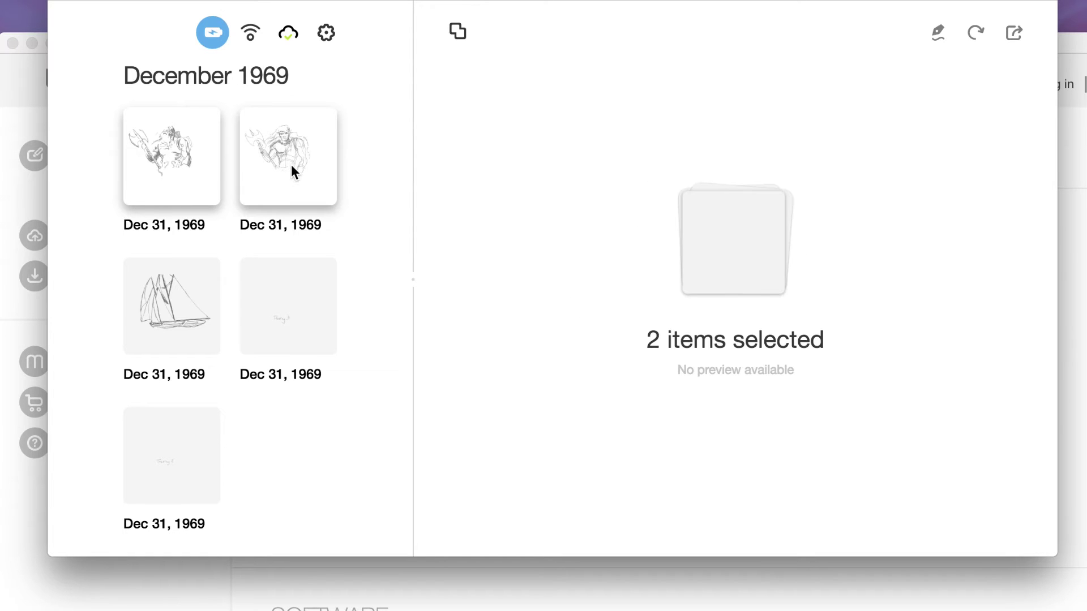
pyautogui.click(458, 34)
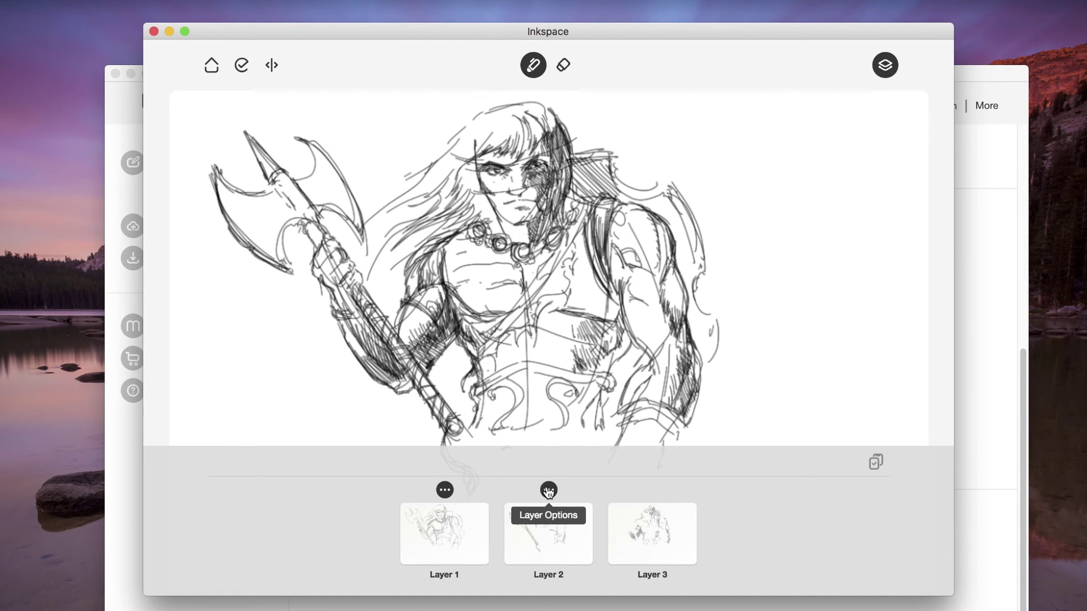
pyautogui.click(548, 491)
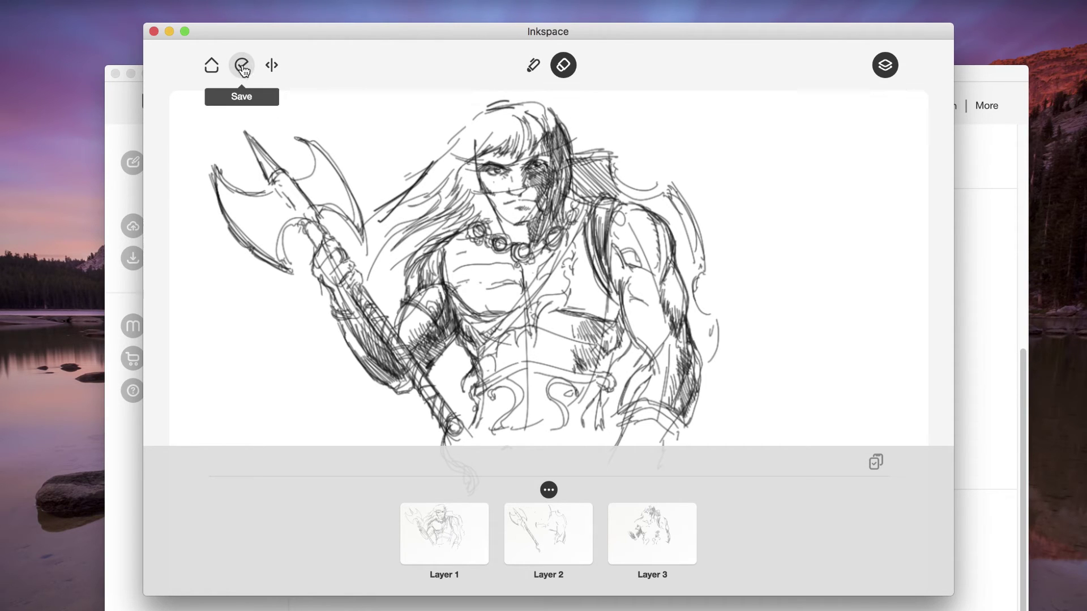
pyautogui.click(273, 66)
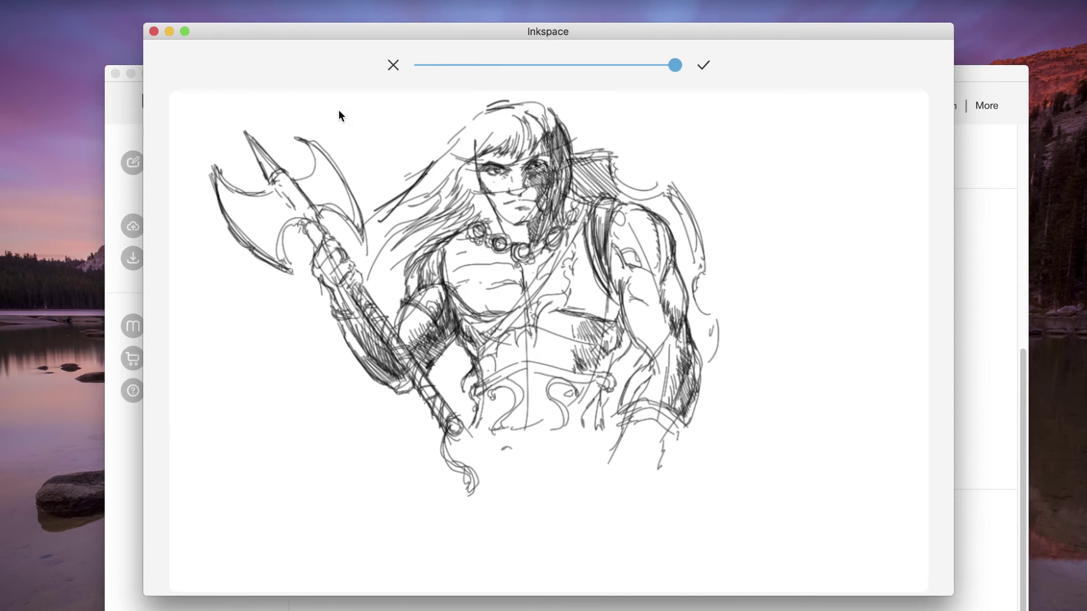
pyautogui.moveTo(675, 65); pyautogui.dragTo(580, 66)
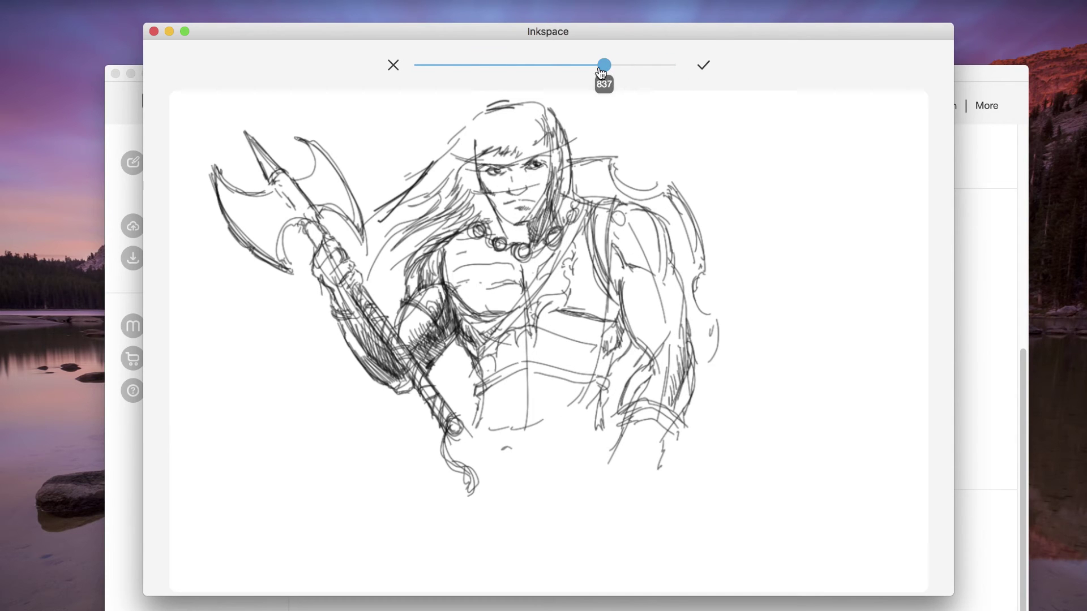
pyautogui.click(703, 68)
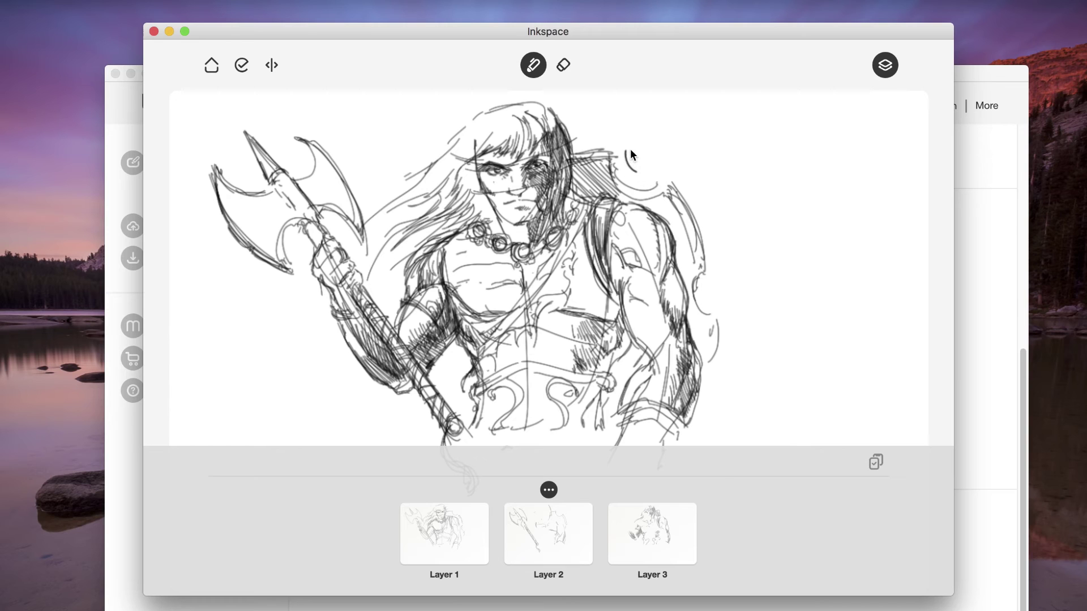
pyautogui.click(563, 66)
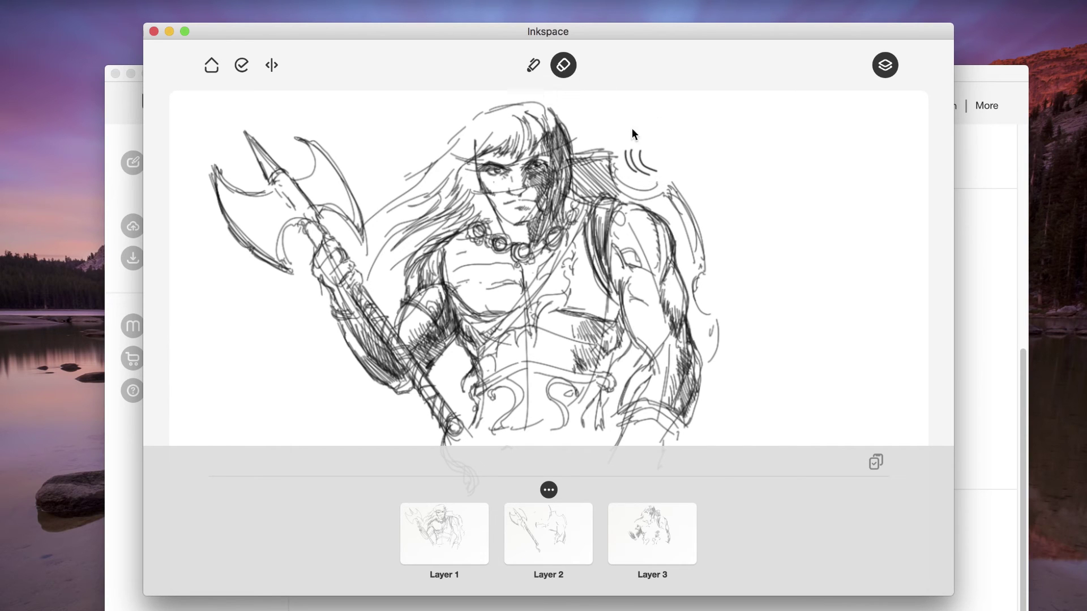
pyautogui.click(623, 159)
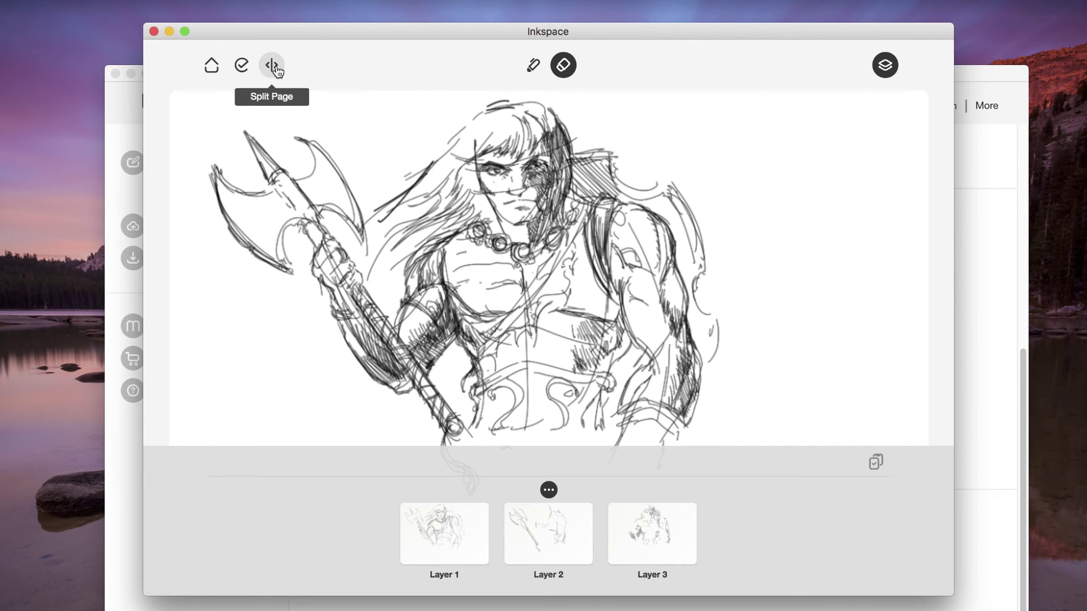
# Step: Split the warrior page at an earlier stroke, dropping the face and hair shading
pyautogui.click(273, 68)
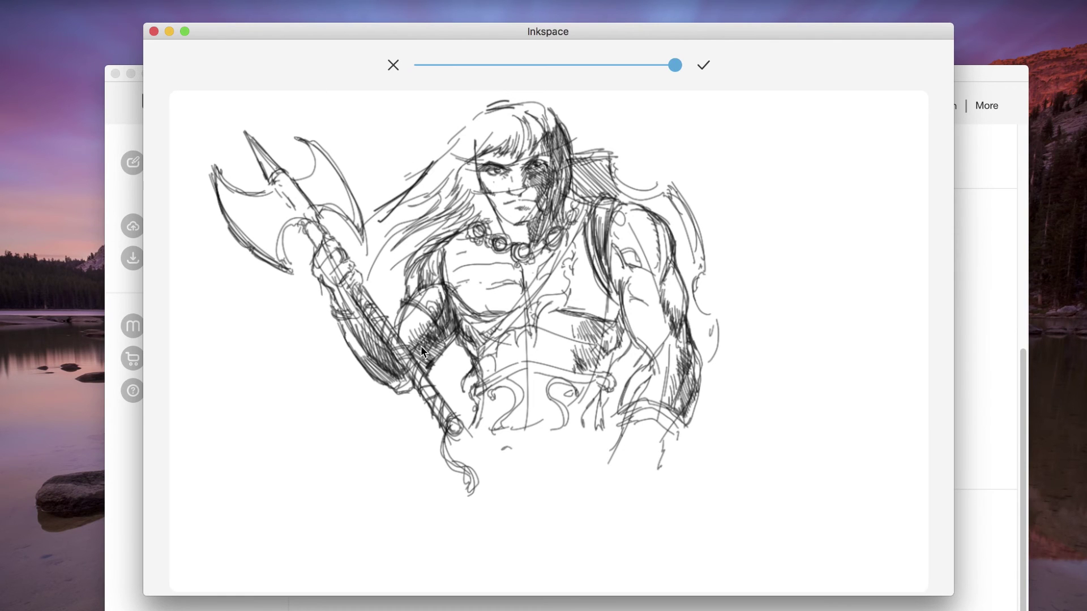
pyautogui.moveTo(674, 66); pyautogui.dragTo(652, 68)
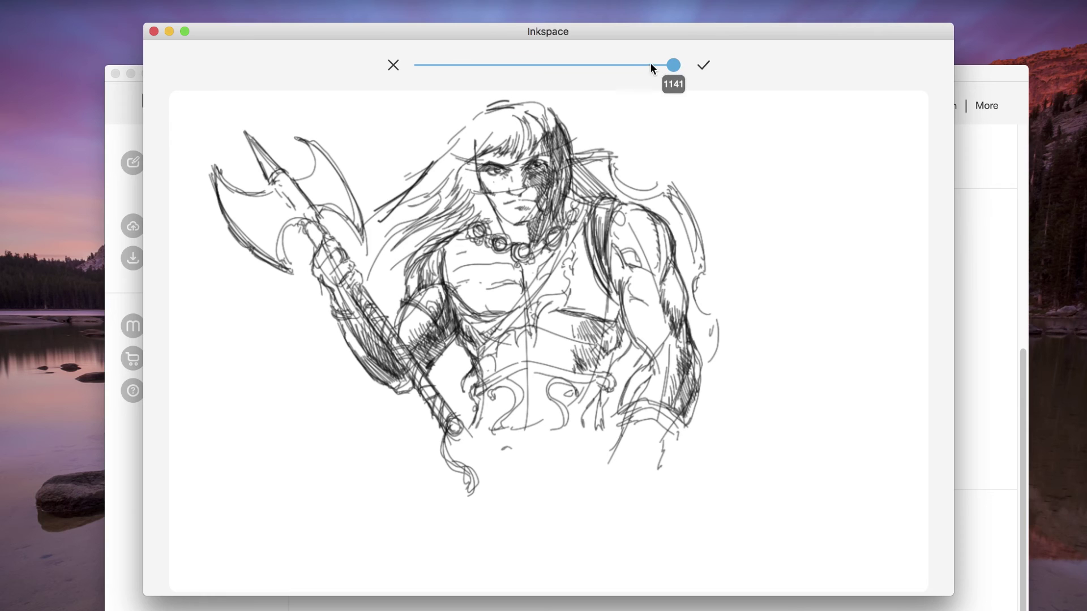
pyautogui.press('Left')
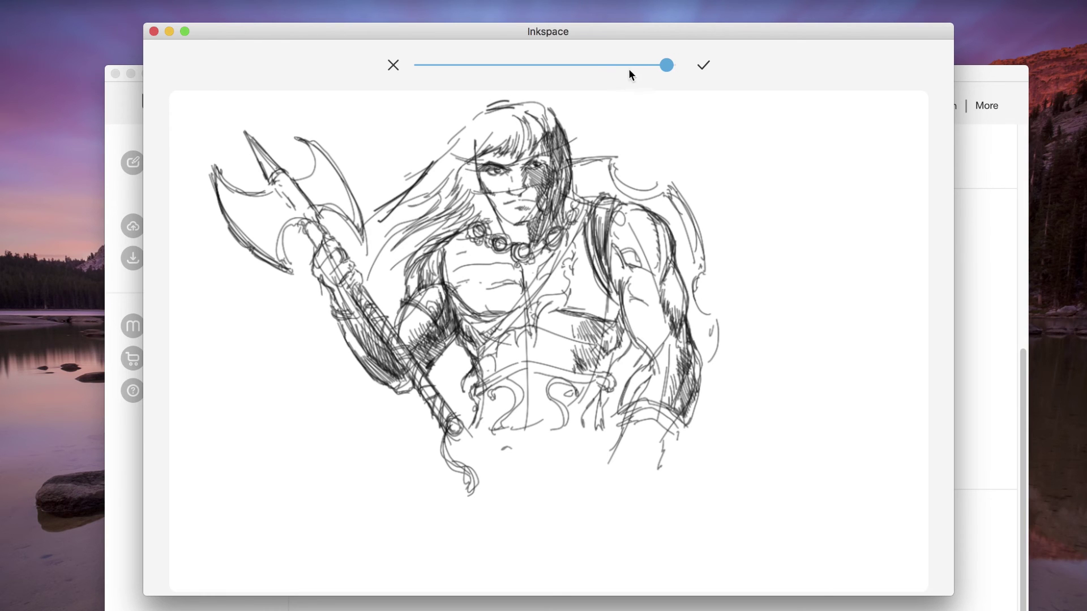
pyautogui.moveTo(666, 65); pyautogui.dragTo(586, 67)
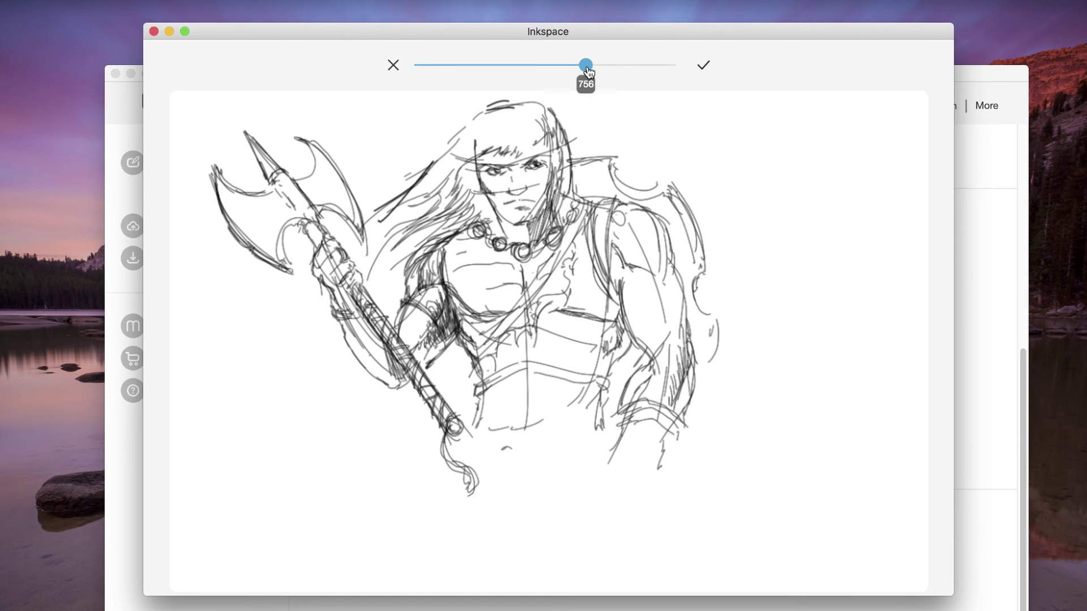
pyautogui.click(703, 66)
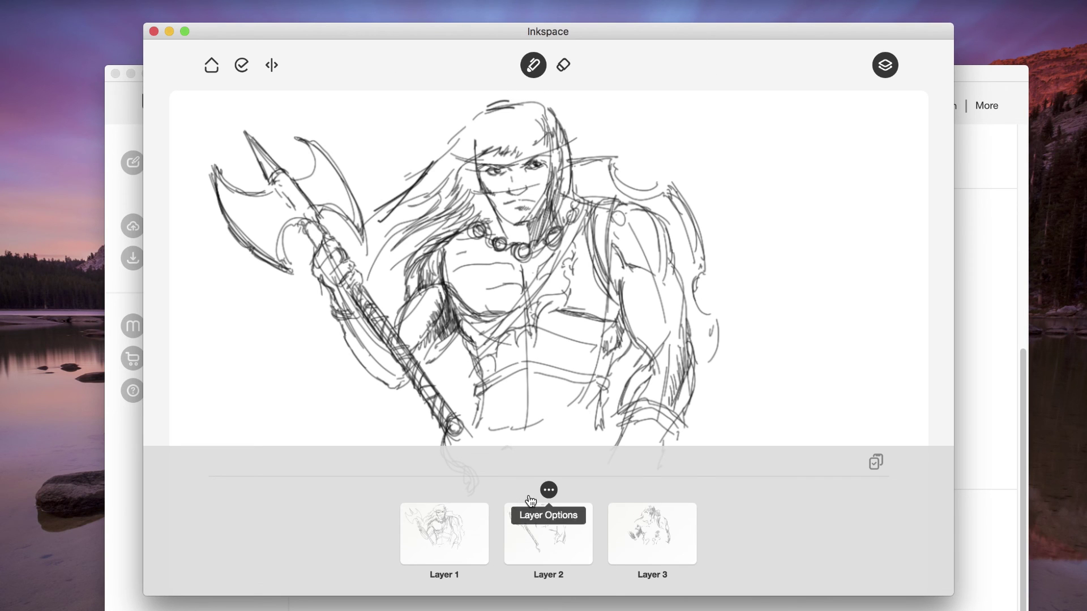
# Step: Save the editor changes, then select and combine the warrior sketches again
pyautogui.press('Escape')
pyautogui.click(692, 365)
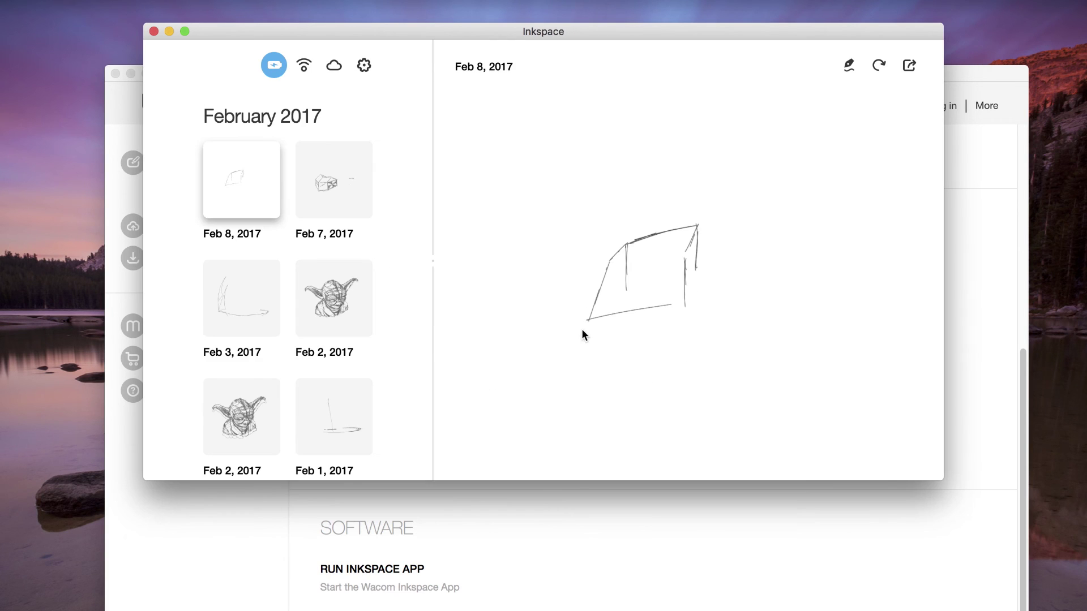
pyautogui.click(328, 167)
pyautogui.keyDown('shift'); pyautogui.click(240, 165); pyautogui.keyUp('shift')
pyautogui.click(468, 66)
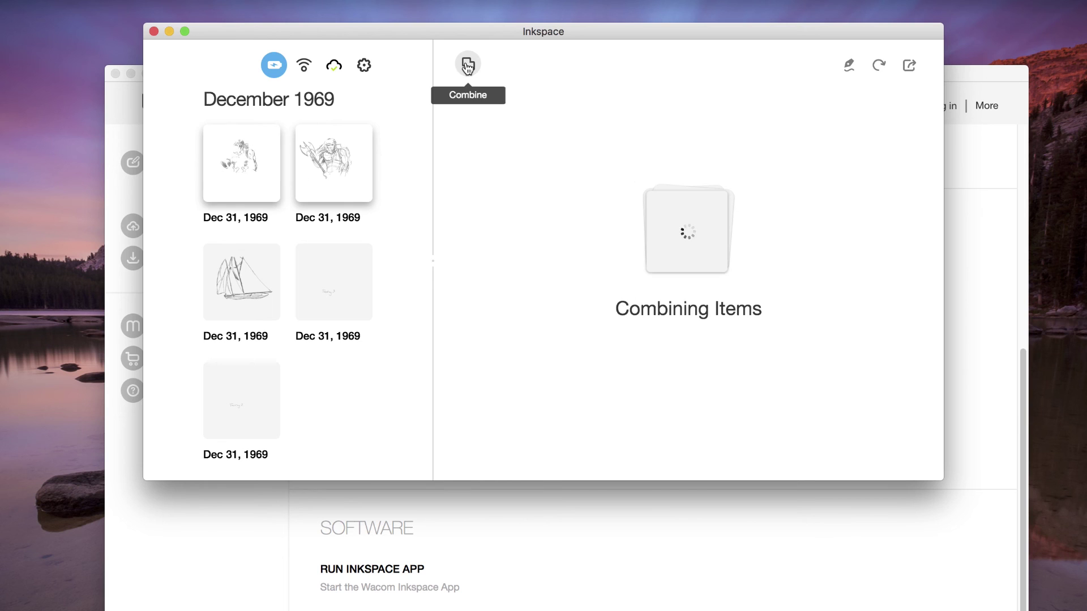
# Step: Export the combined warrior drawing as a PSD file
pyautogui.click(909, 65)
pyautogui.rightClick(241, 270)
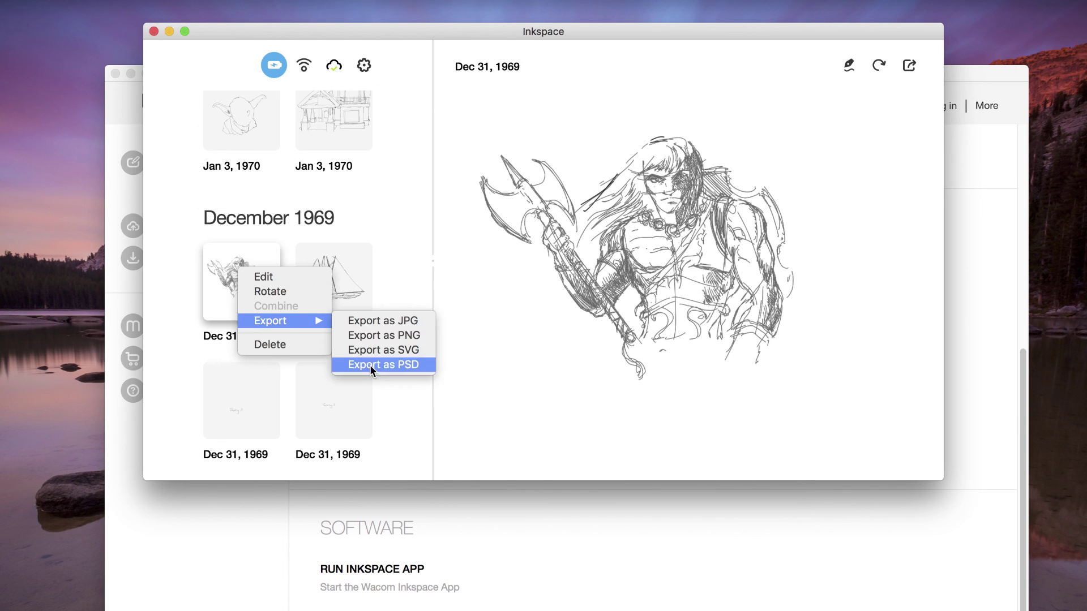
pyautogui.click(369, 365)
pyautogui.write('Xyrus')
pyautogui.press('Return')
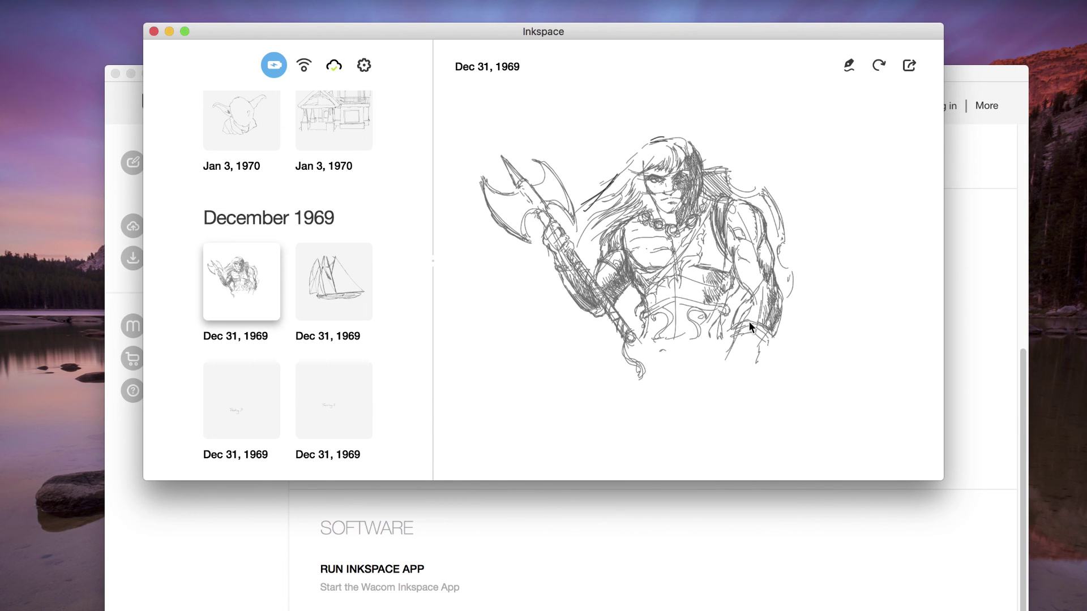